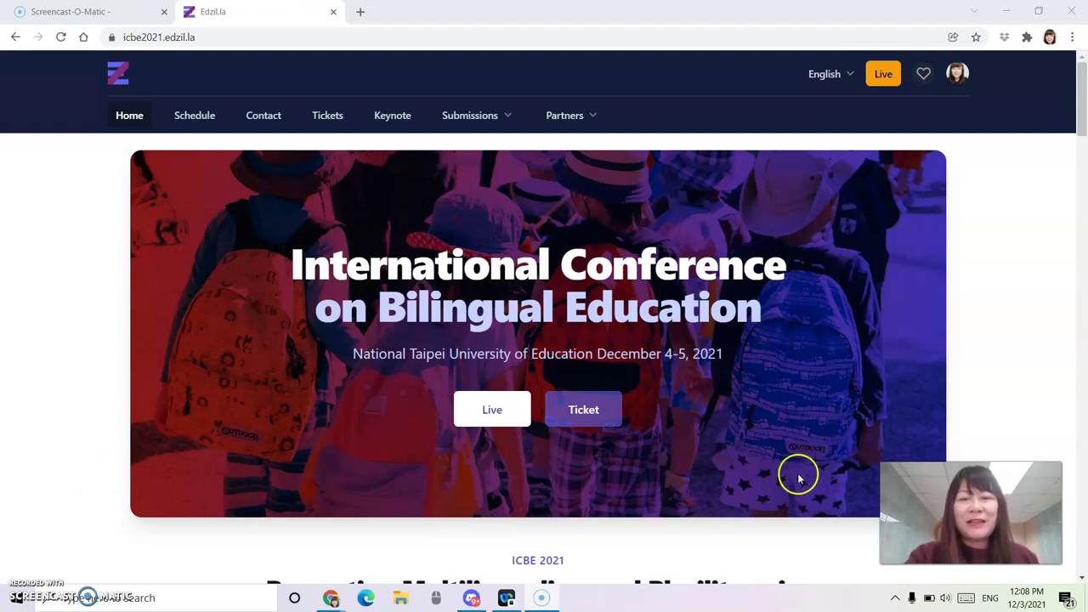
Browse the conference schedule and mark The Trifecta keynote as a favourite.
left_click(196, 121)
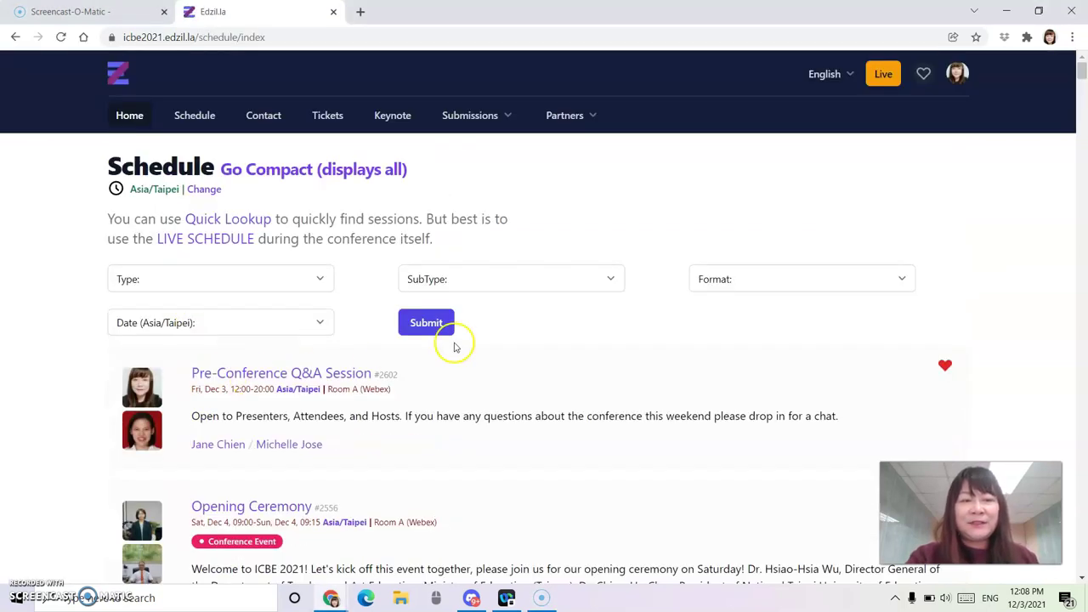
scroll(595, 364, "down", 3)
scroll(990, 334, "down", 2)
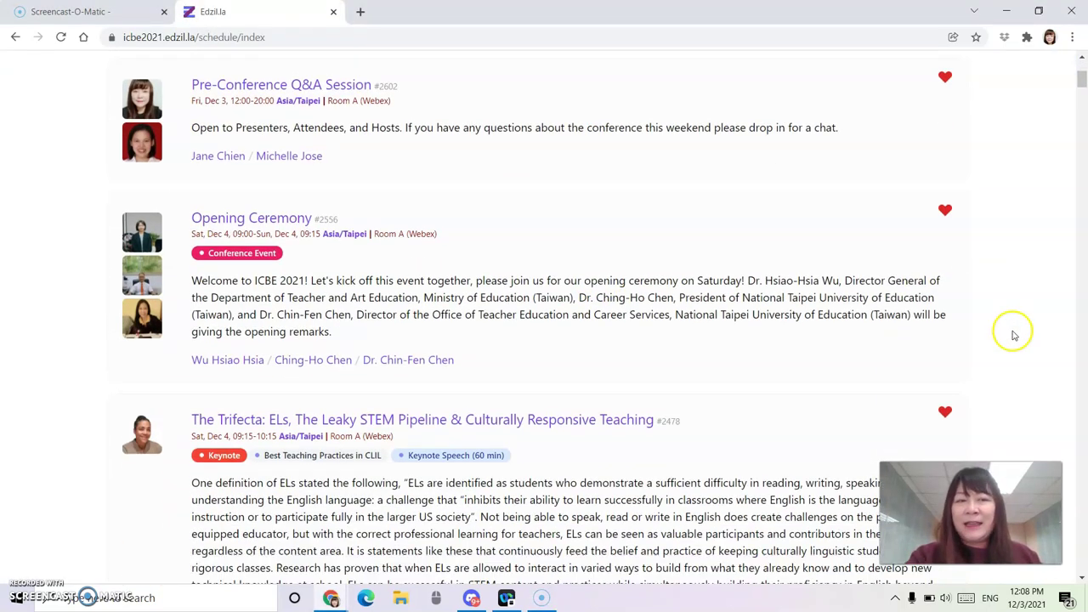
scroll(988, 341, "down", 2)
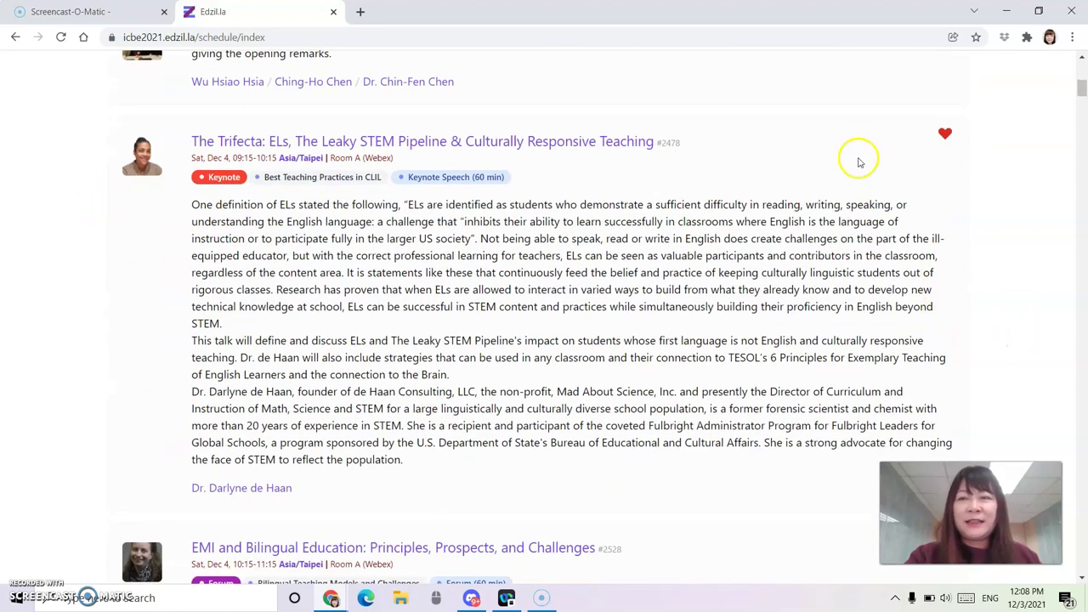
left_click(947, 136)
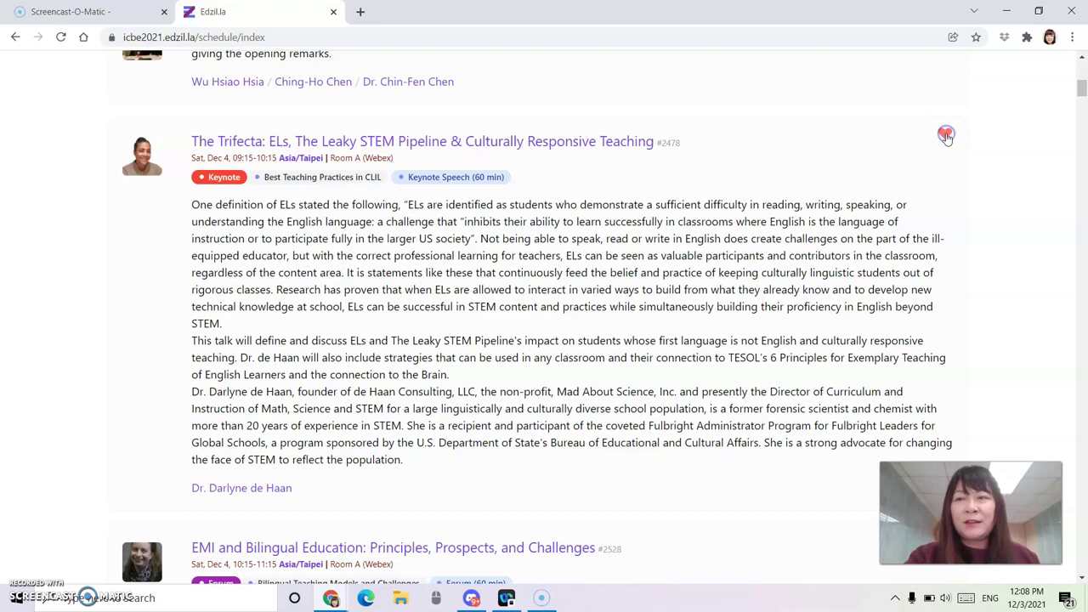
scroll(947, 144, "up", 7)
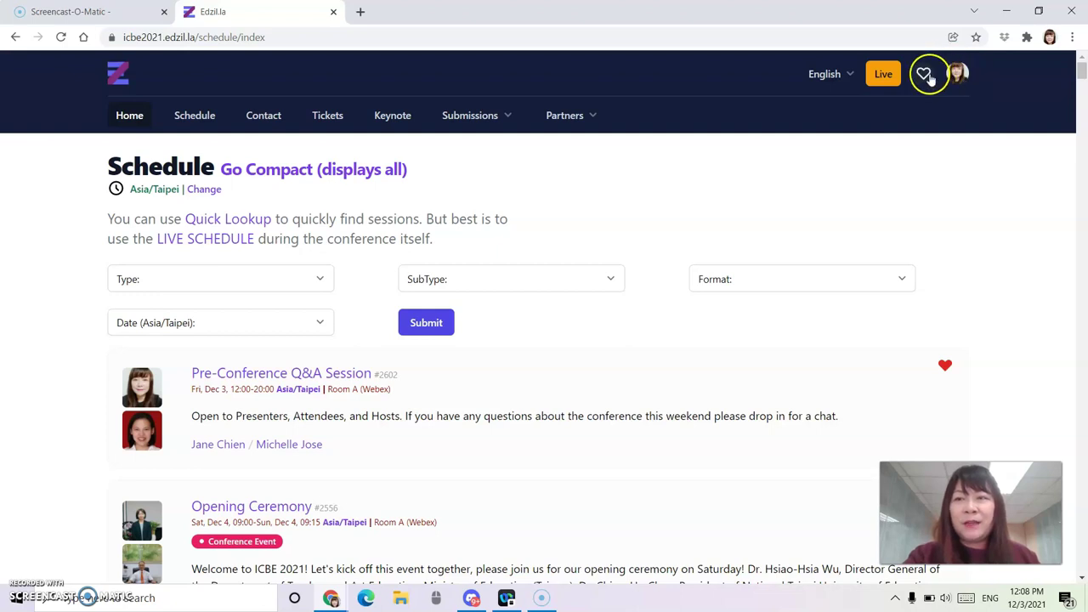
Review the saved sessions in Favorites, from the Pre-Conference Q&A Session onward.
left_click(924, 74)
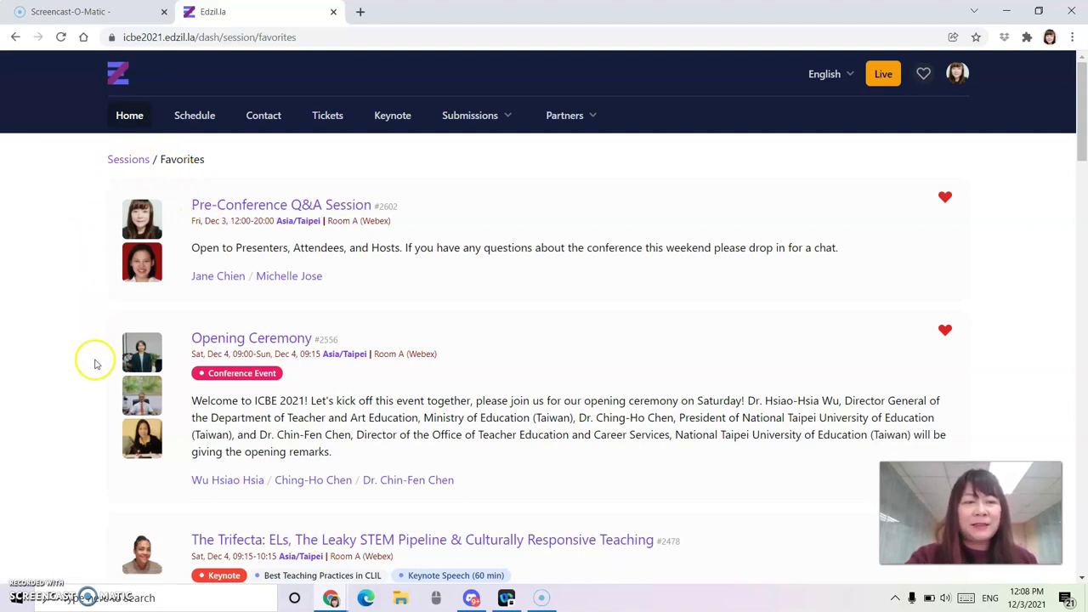
scroll(96, 361, "down", 5)
scroll(96, 364, "down", 8)
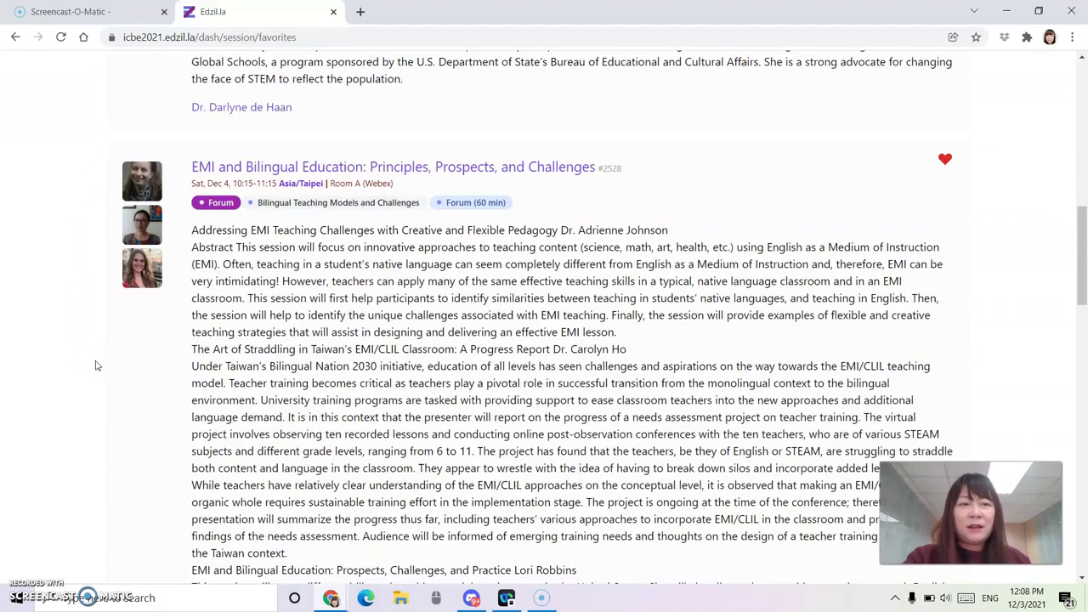
scroll(97, 366, "up", 2)
scroll(96, 366, "up", 11)
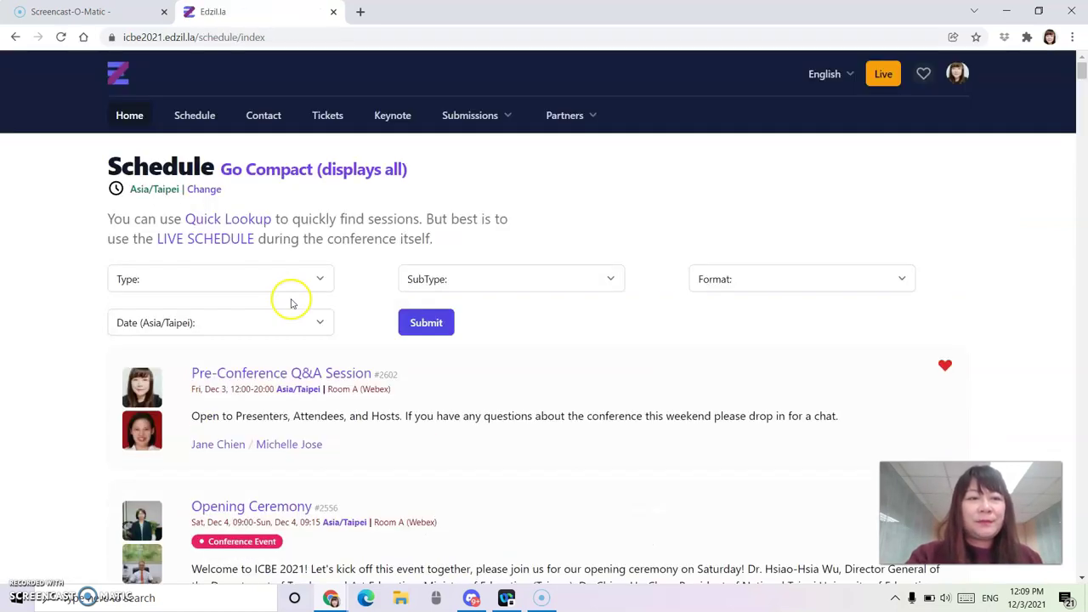
View the Pre-Conference Q&A Session details, then return to the schedule.
left_click(223, 375)
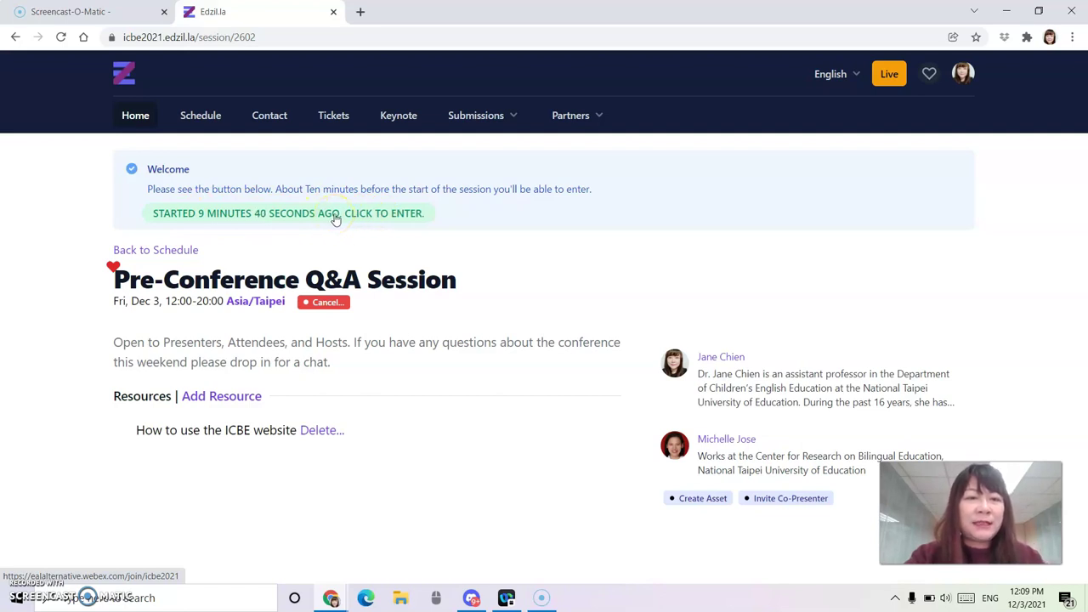
left_click(202, 119)
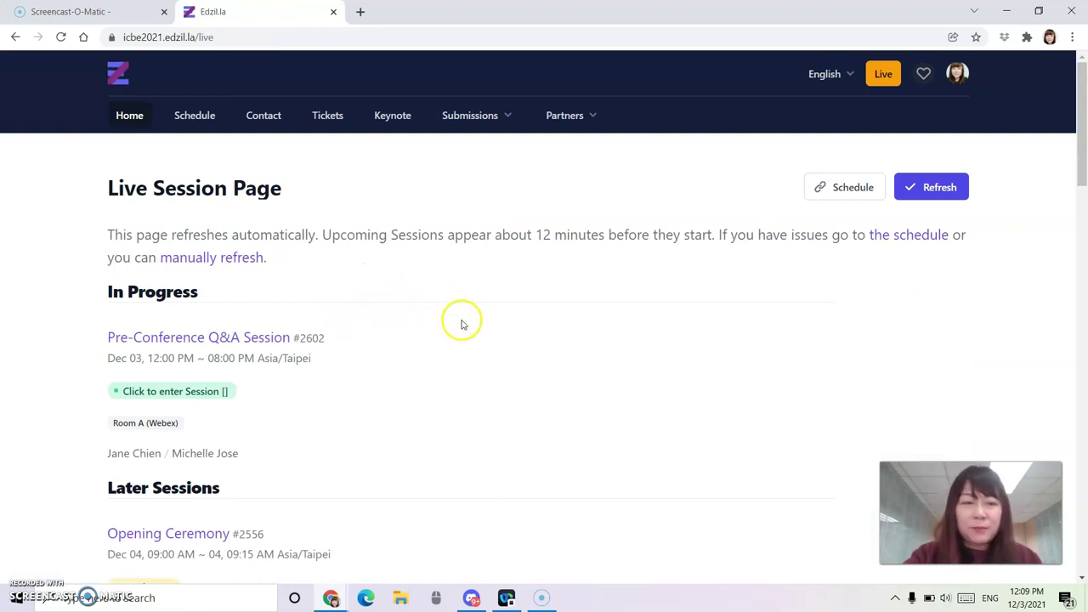
Look over Later Sessions, then enter the in-progress Pre-Conference Q&A Session.
scroll(408, 337, "down", 3)
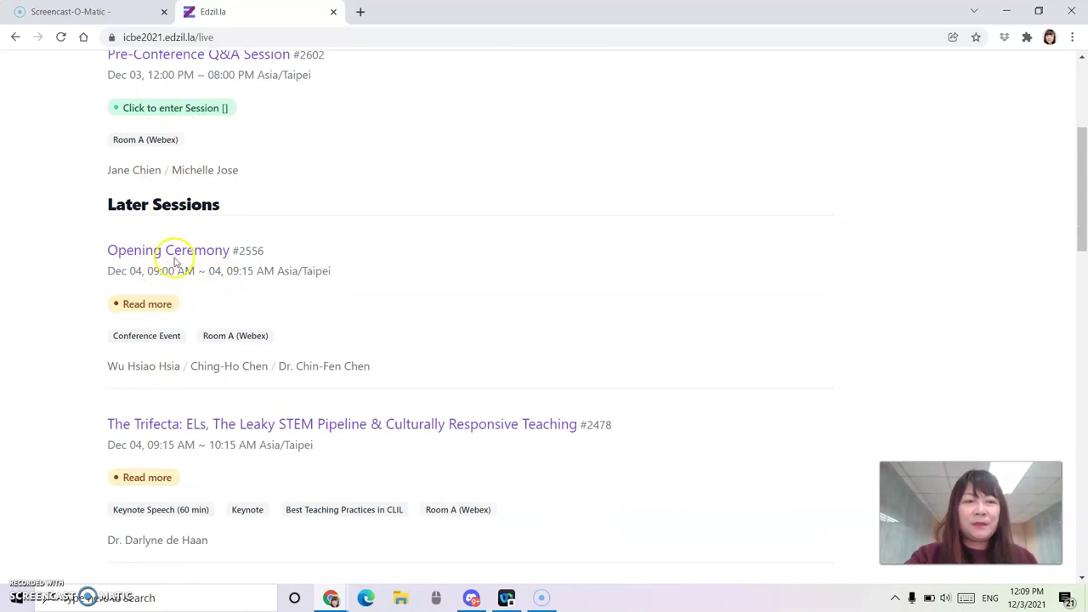
scroll(158, 501, "down", 1)
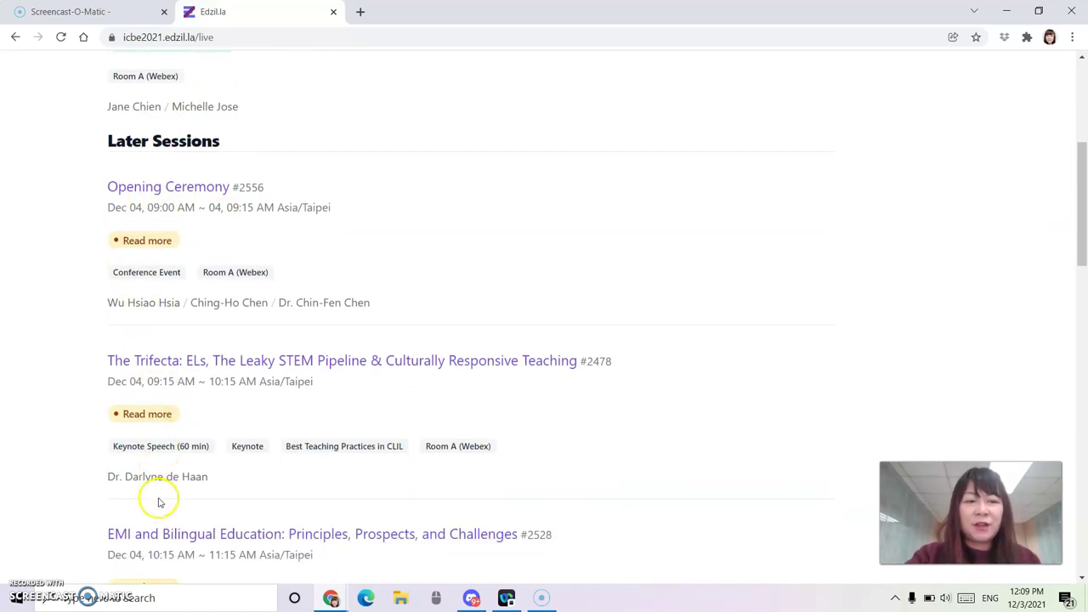
scroll(158, 501, "down", 1)
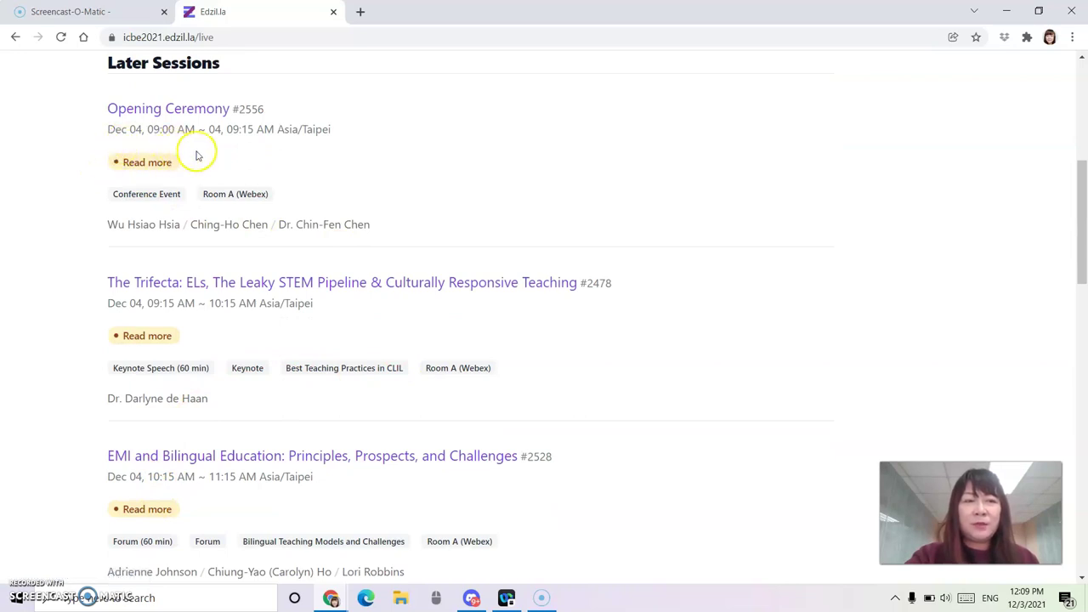
scroll(255, 183, "up", 4)
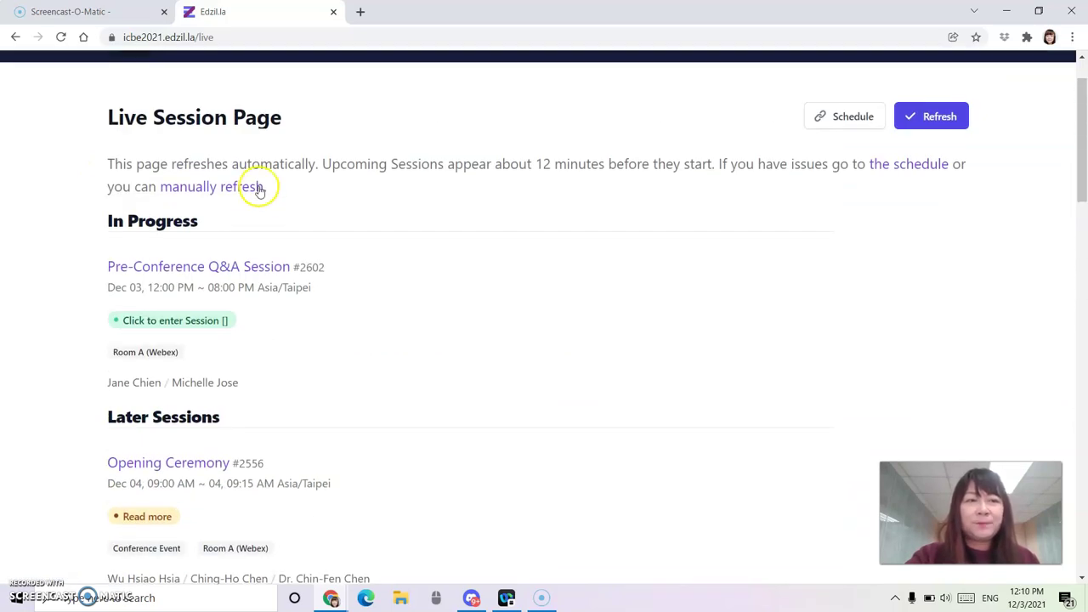
left_click(184, 320)
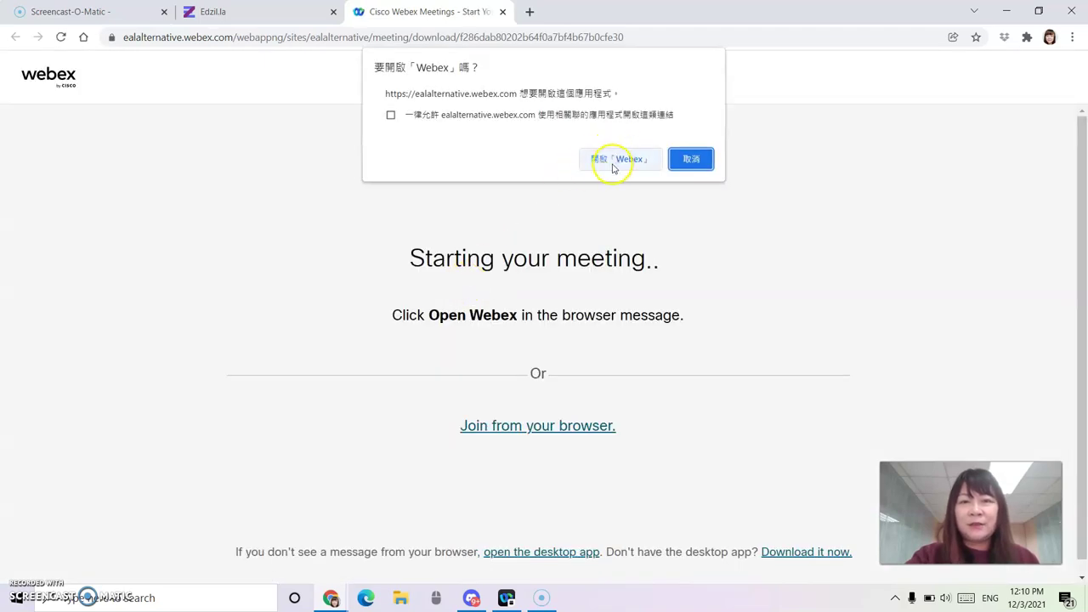
Allow the browser to launch the Webex app.
left_click(613, 165)
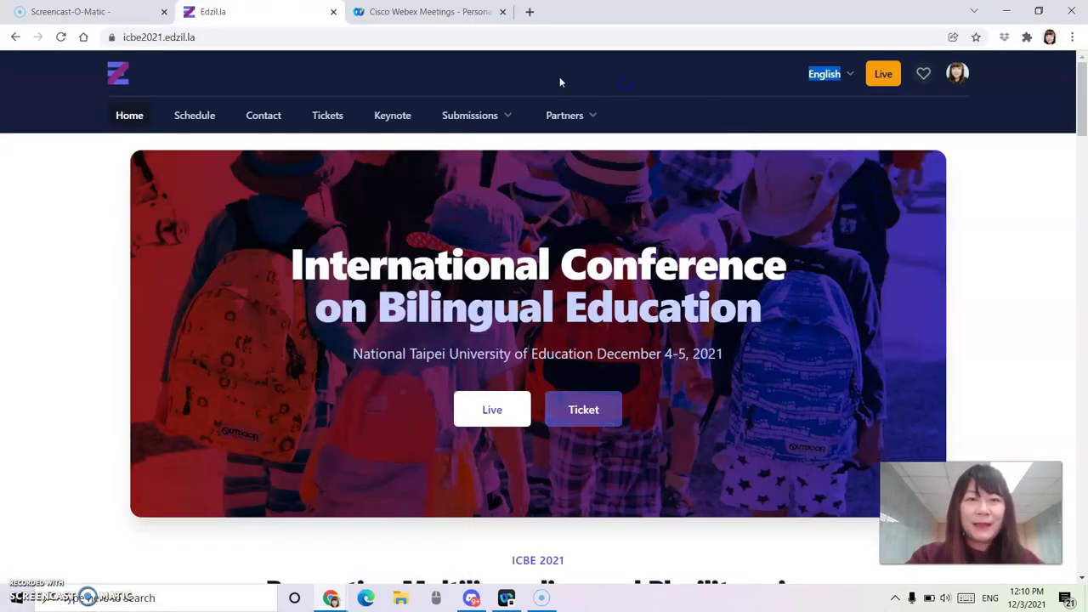
scroll(304, 490, "down", 3)
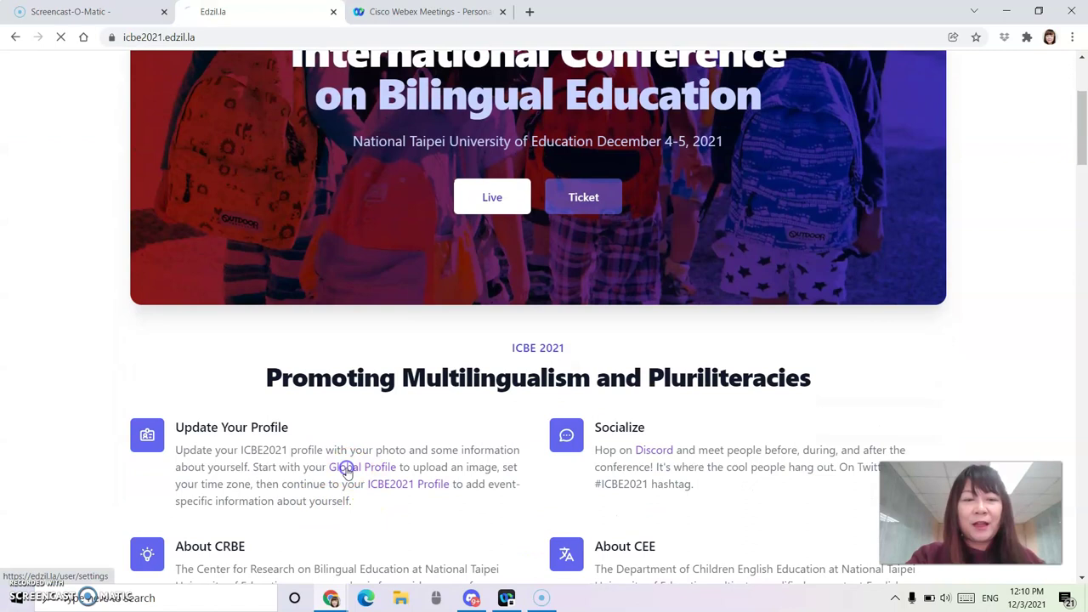
scroll(296, 359, "down", 10)
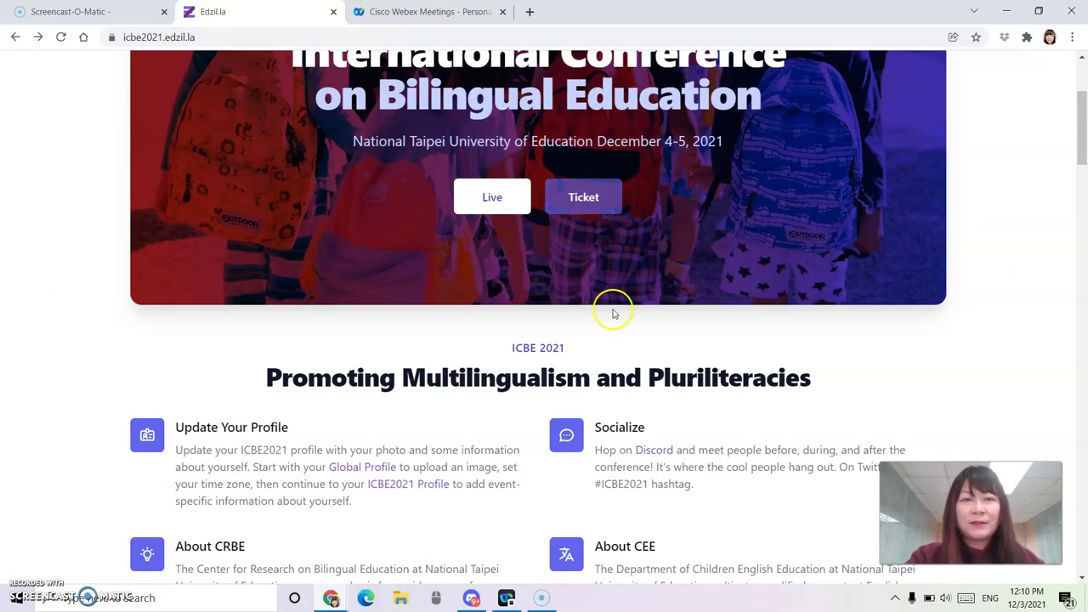
scroll(646, 340, "up", 3)
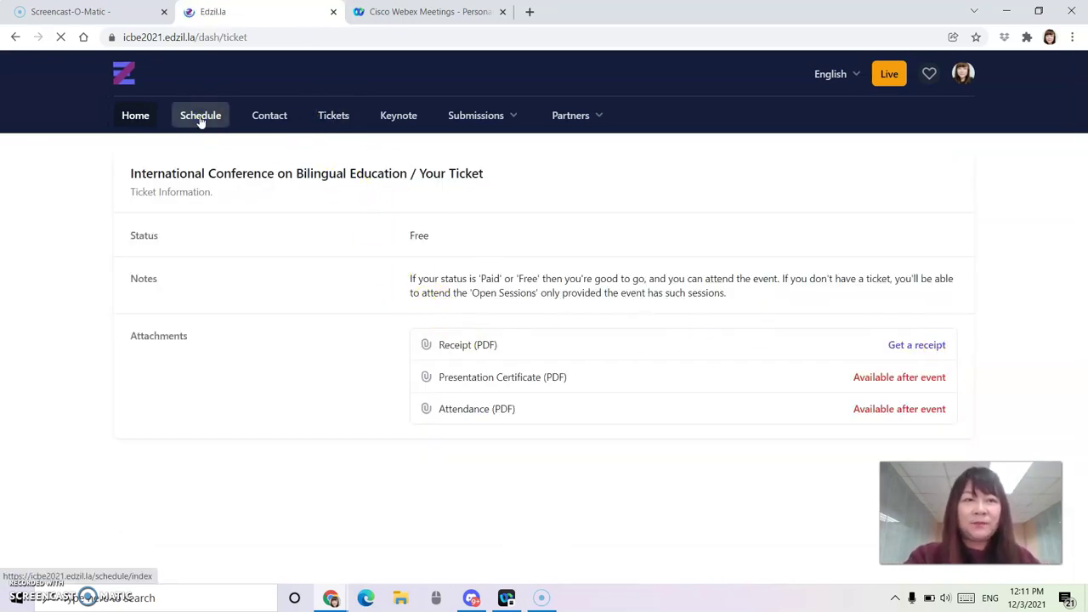
Revisit the Pre-Conference Q&A Session page from the schedule, then return Home.
left_click(201, 121)
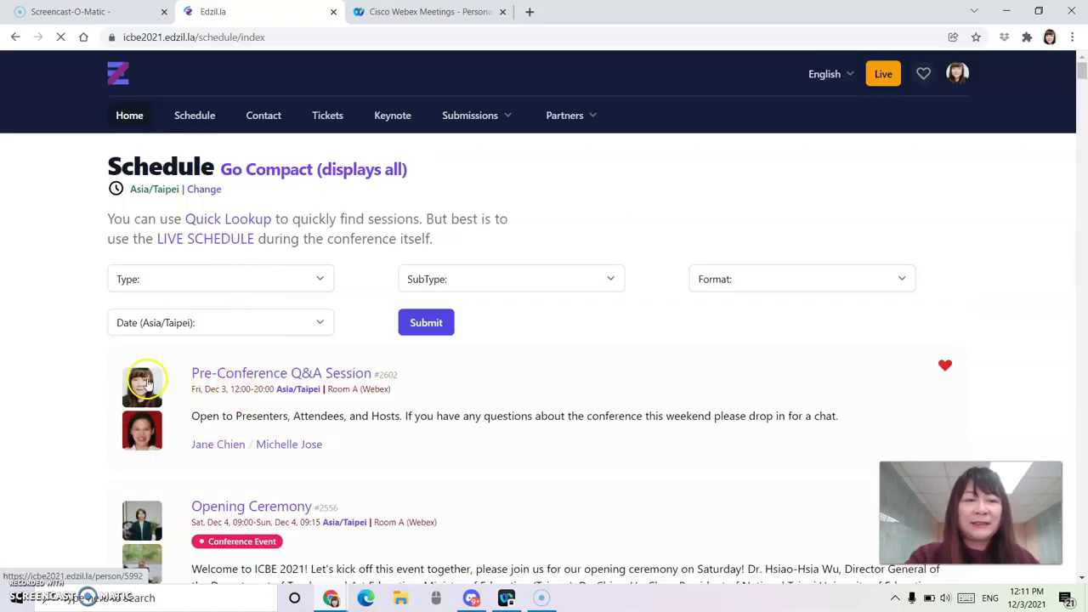
left_click(304, 377)
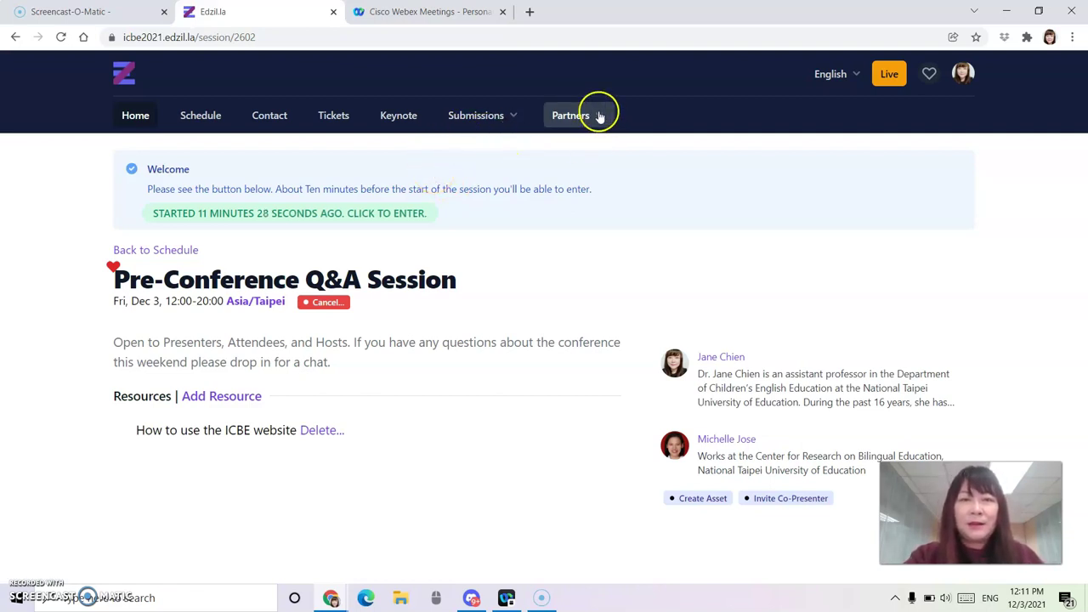
left_click(133, 117)
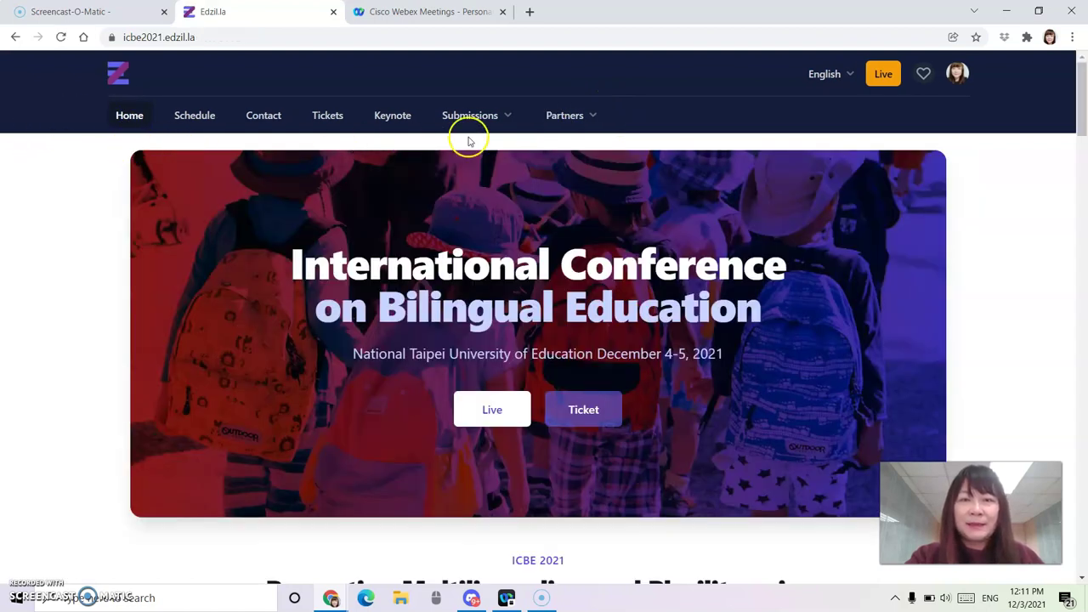
Show the partner centres list, then review keynote speaker bios down to the Ministry of Education sponsor.
left_click(595, 118)
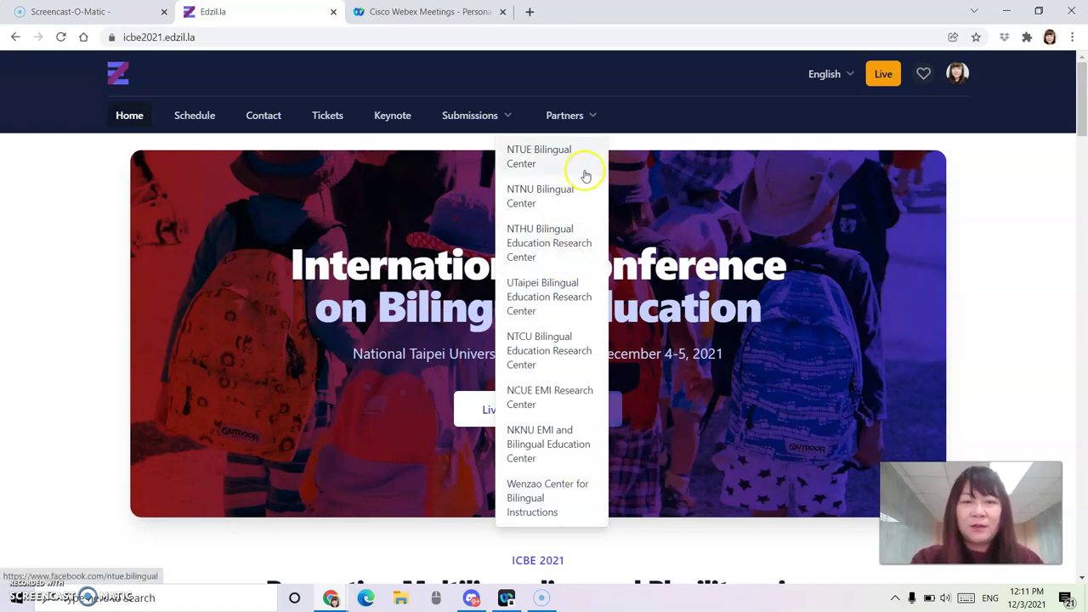
scroll(1028, 253, "down", 4)
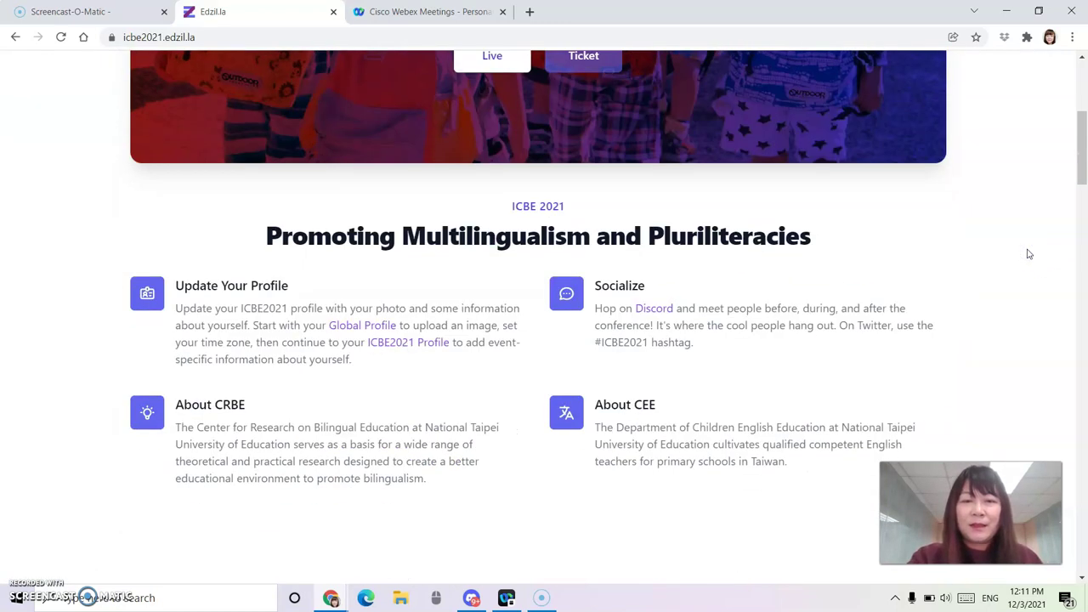
scroll(1028, 253, "down", 5)
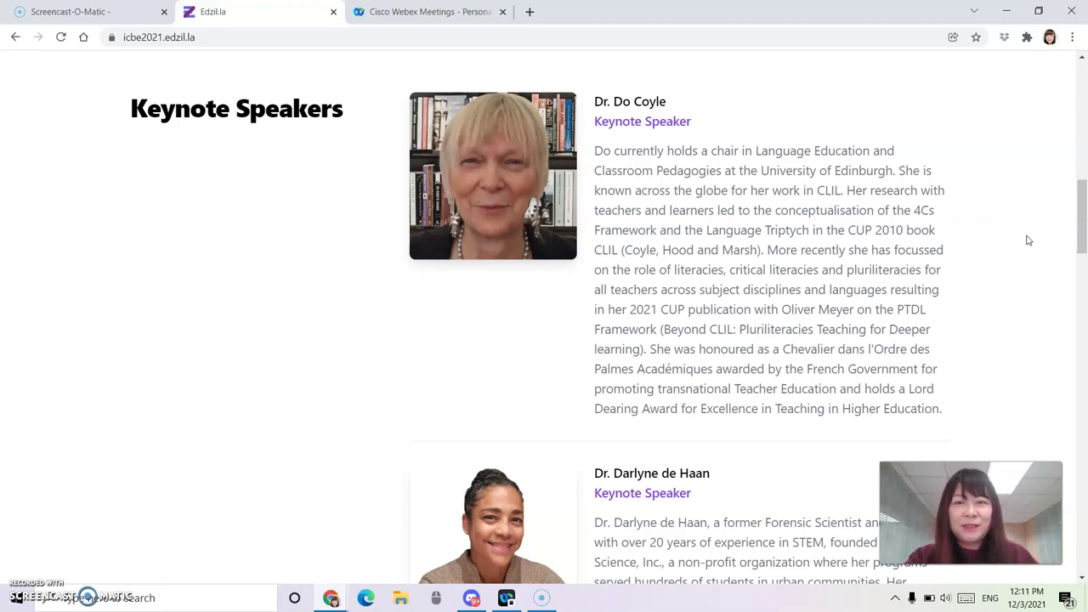
scroll(1026, 241, "down", 3)
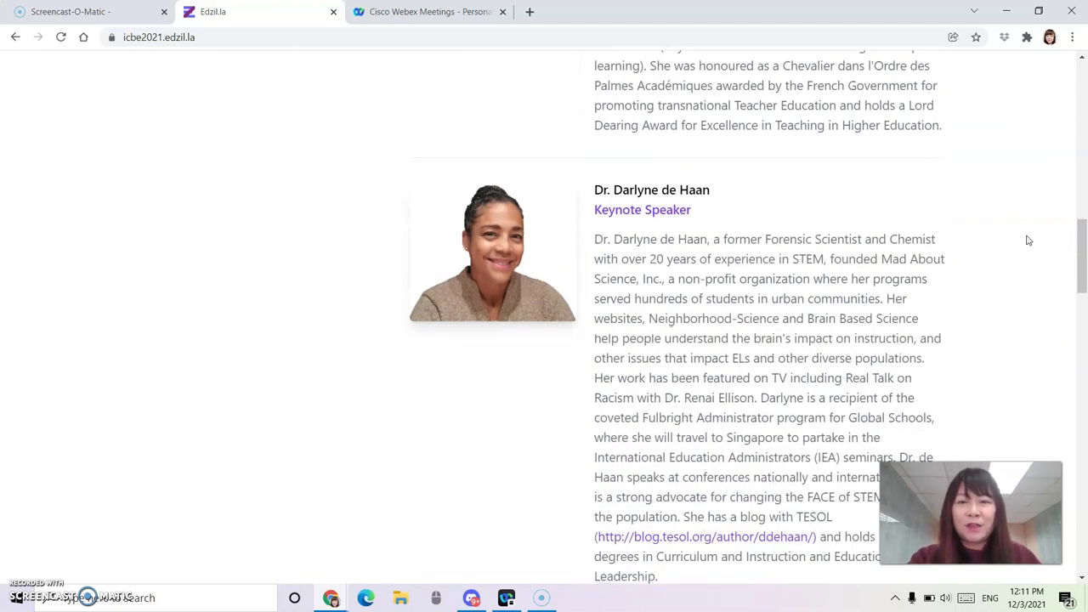
scroll(1027, 240, "down", 5)
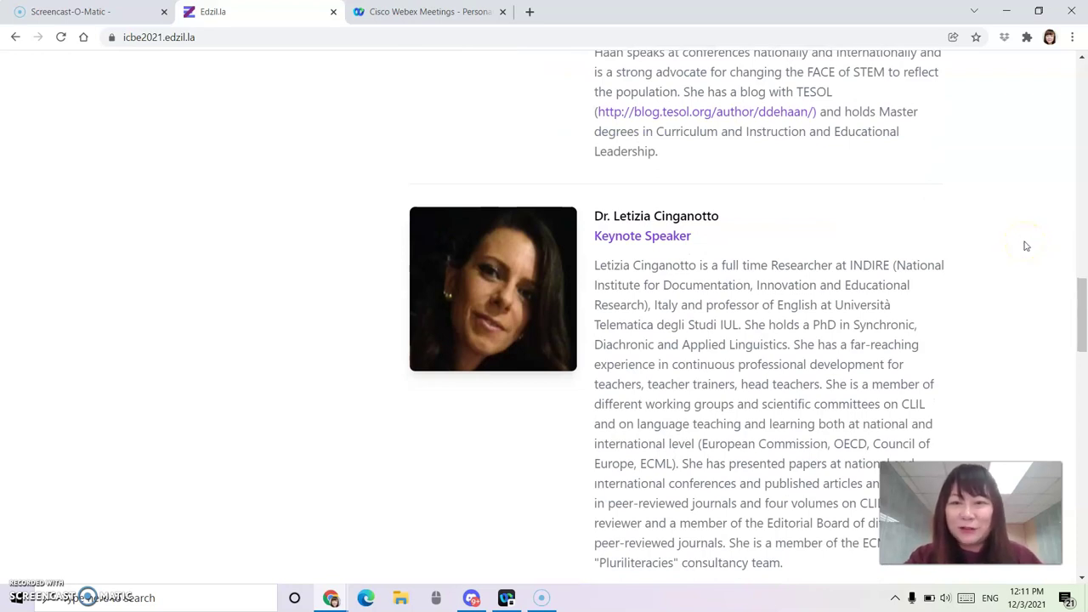
scroll(1011, 281, "down", 2)
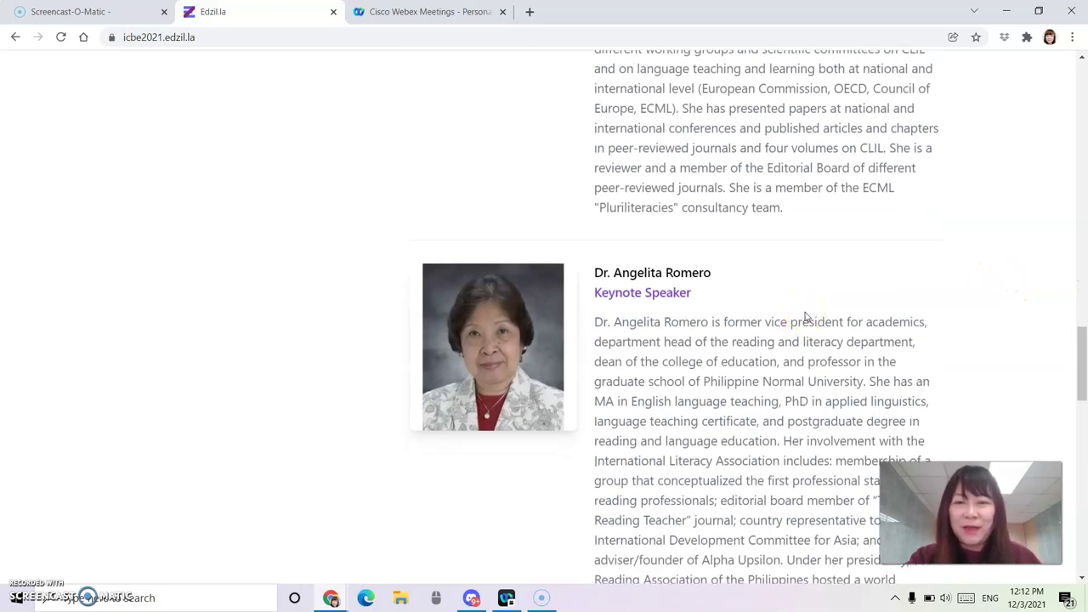
scroll(806, 316, "down", 8)
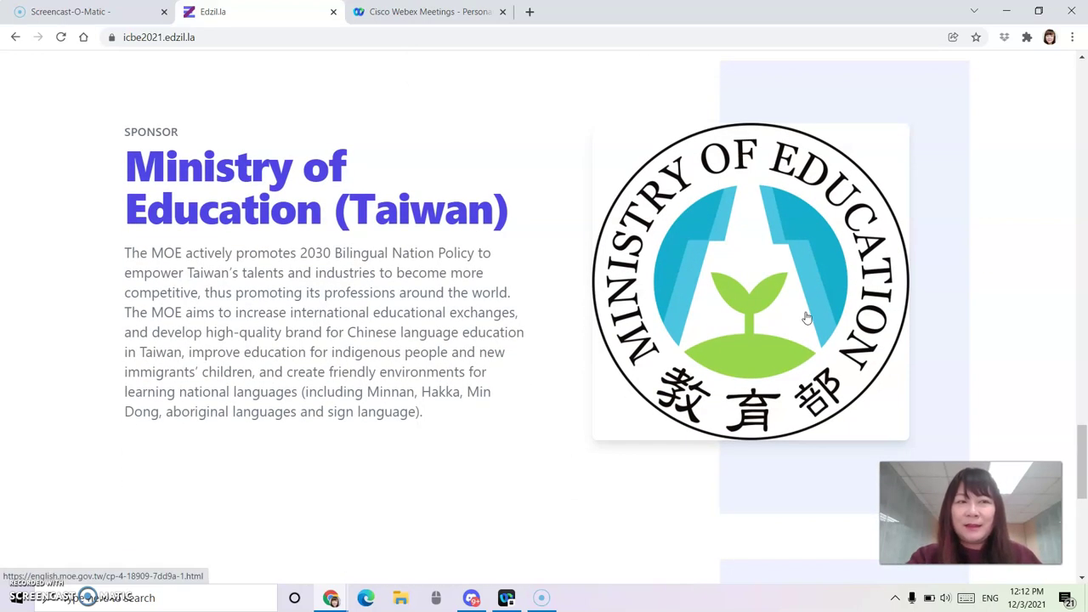
Follow the Cambridge University Press partner logo to the Hwa Tai eShop Beyond CLIL order page.
scroll(806, 316, "down", 4)
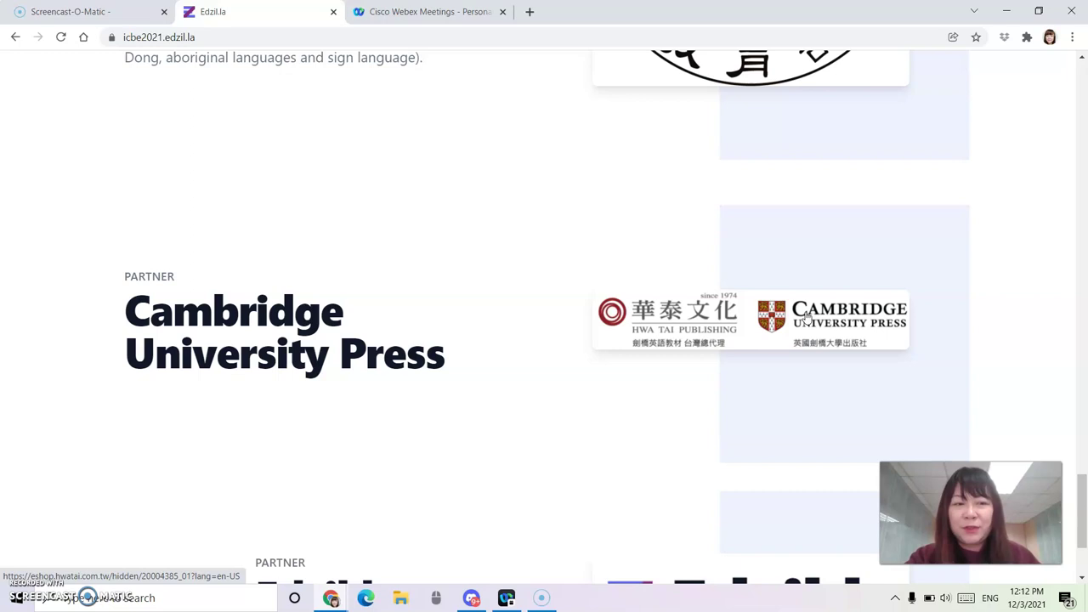
left_click(629, 393)
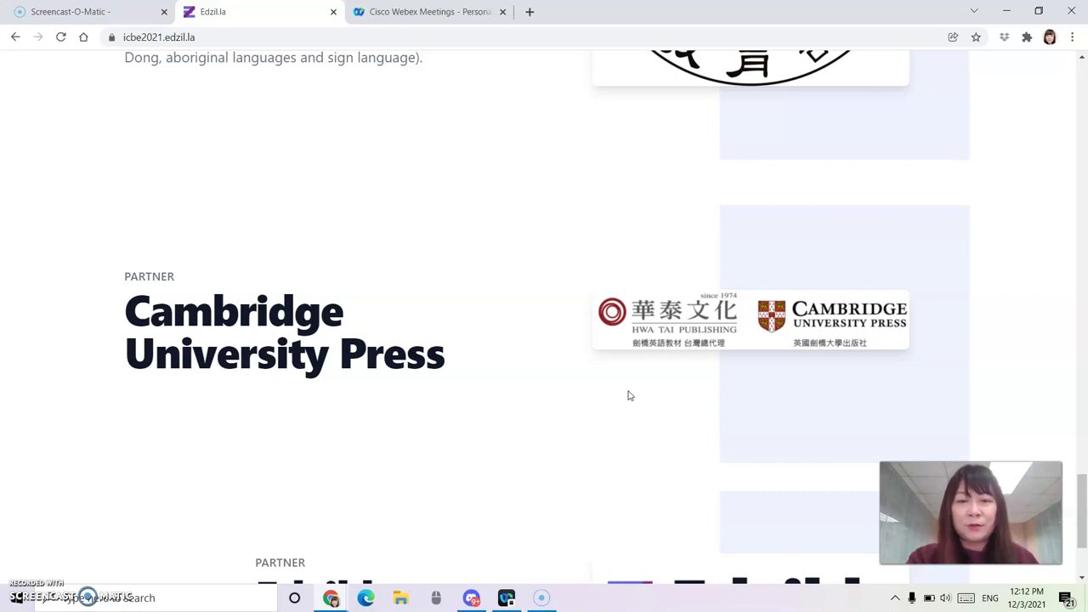
scroll(628, 395, "down", 2)
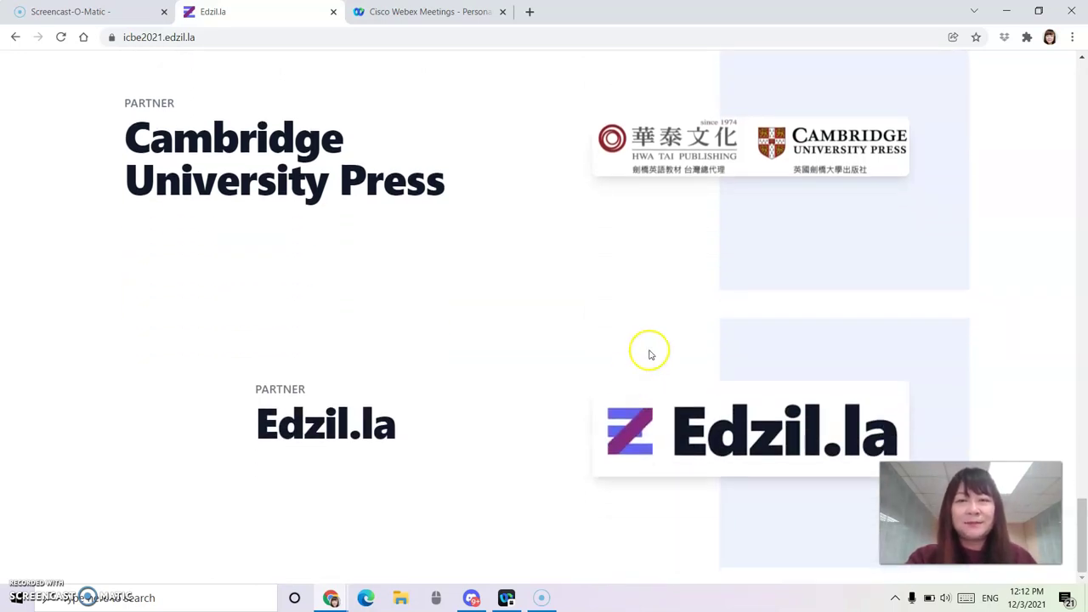
left_click(783, 152)
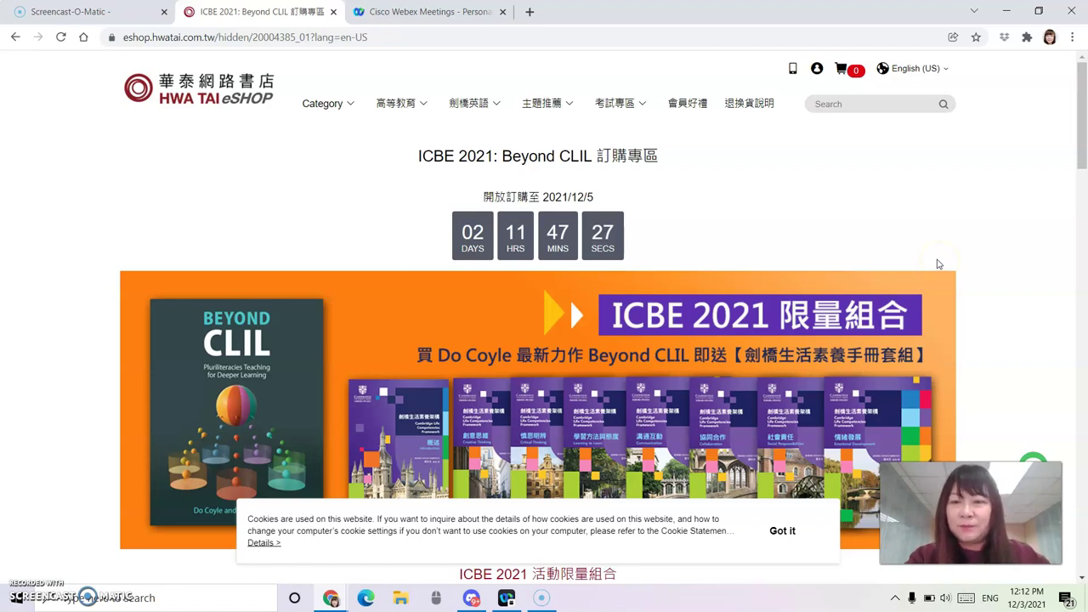
Dismiss the Hwa Tai eShop cookie notice and go back to the Edzil.la partners section.
left_click(783, 531)
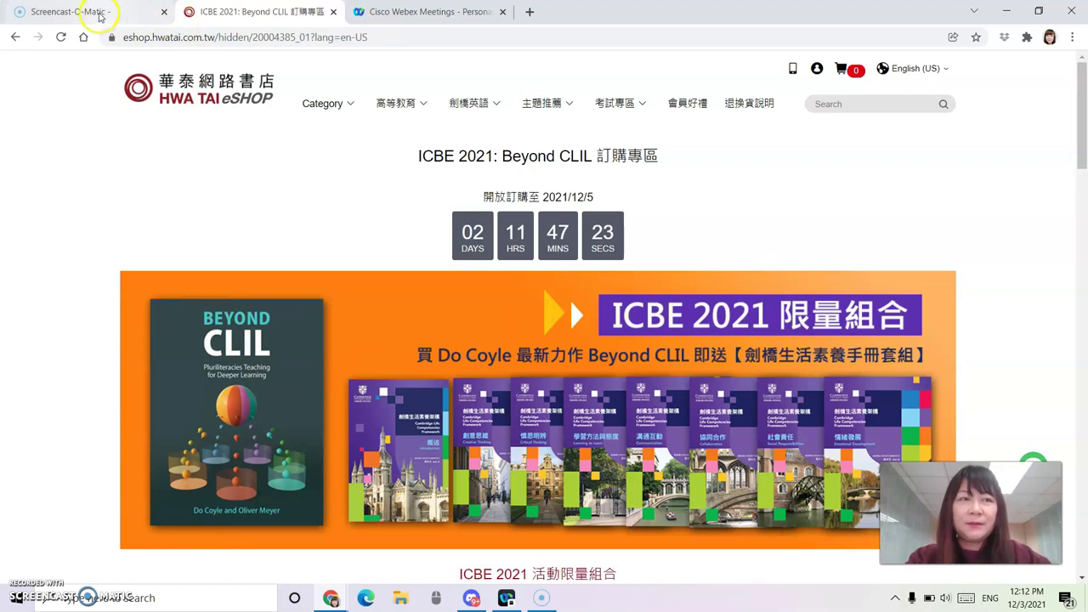
left_click(11, 38)
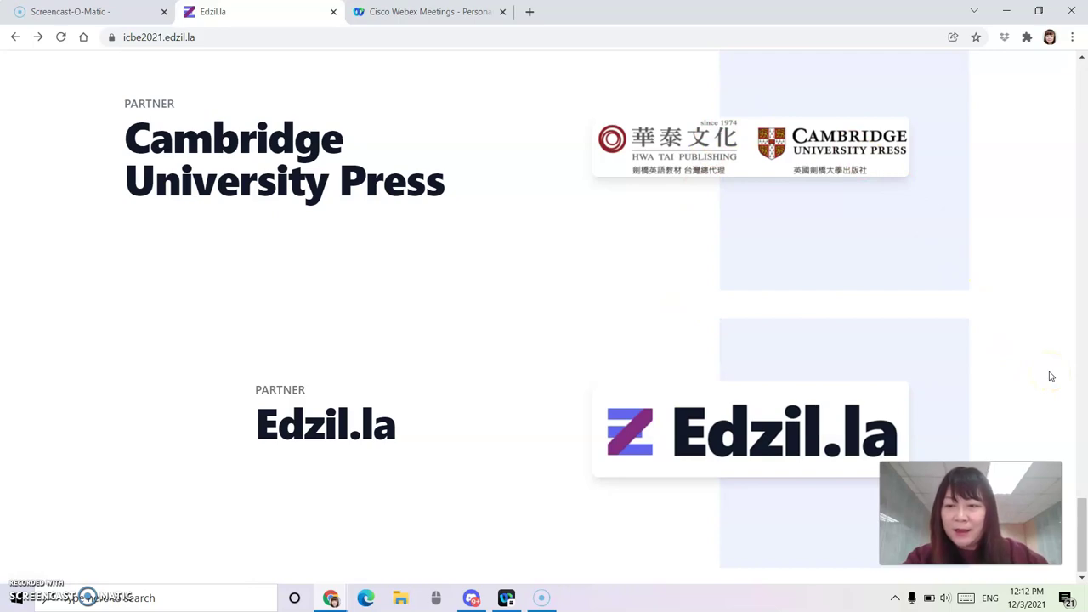
Return to the ICBE 2021 banner at the top and focus the screen recorder with Alt+P.
scroll(1050, 377, "up", 1)
scroll(1051, 377, "up", 4)
scroll(1051, 377, "up", 15)
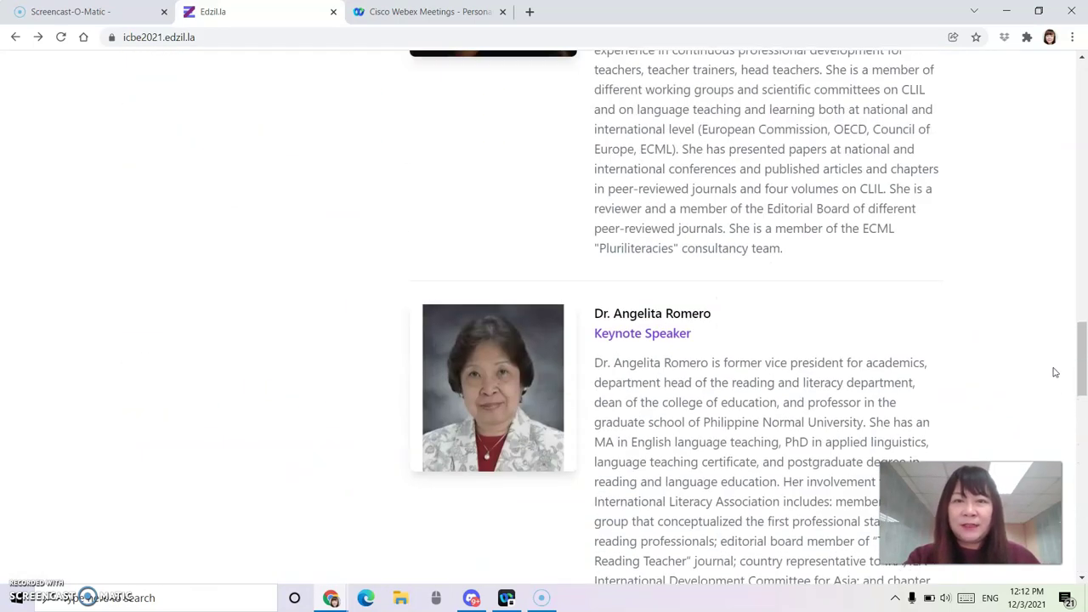
scroll(1057, 365, "up", 10)
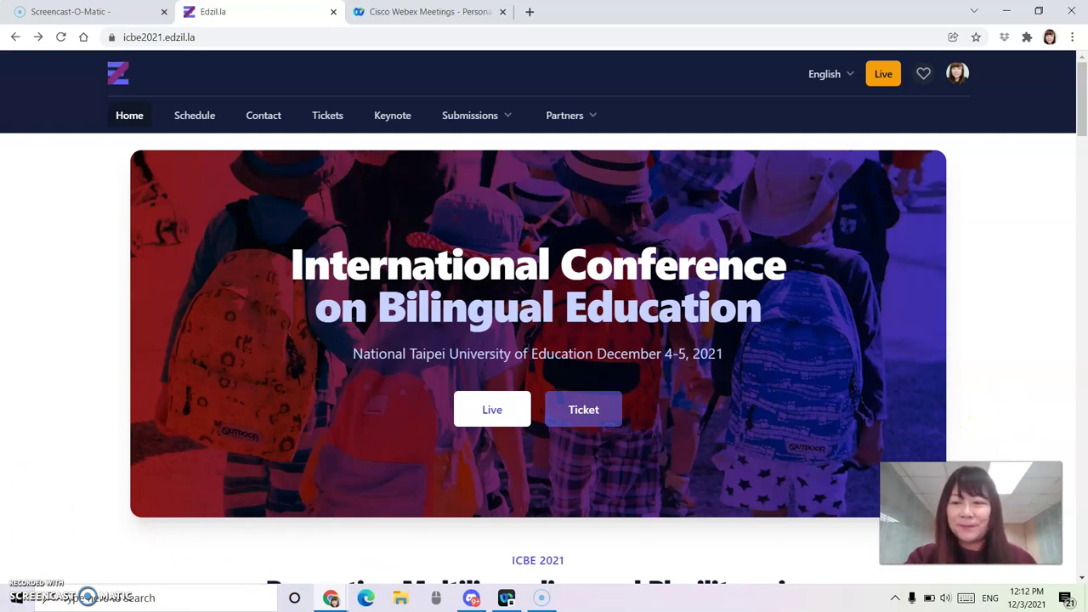
key("alt+p")
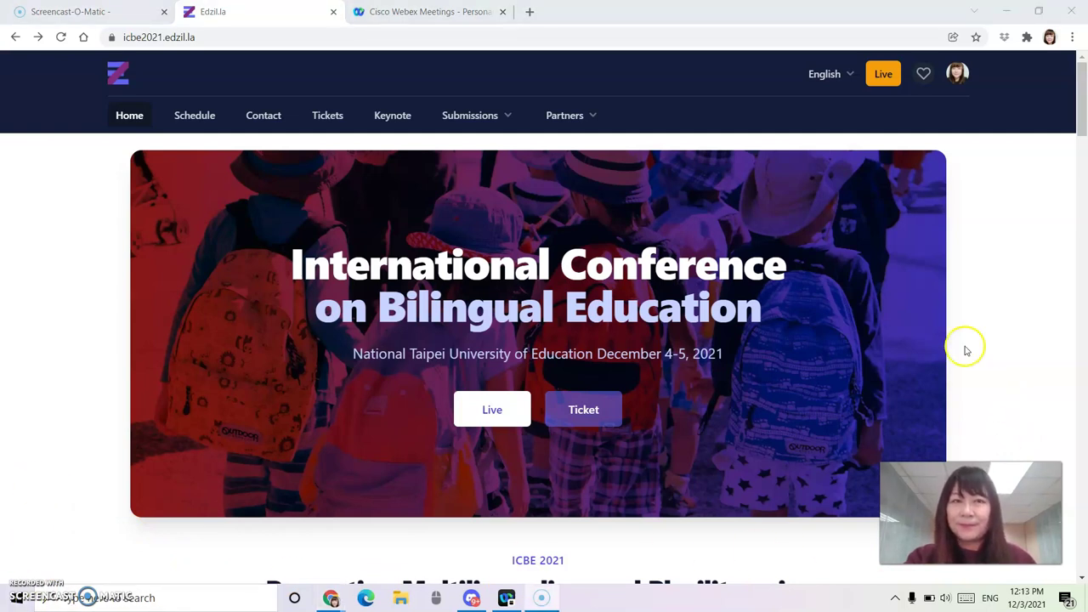